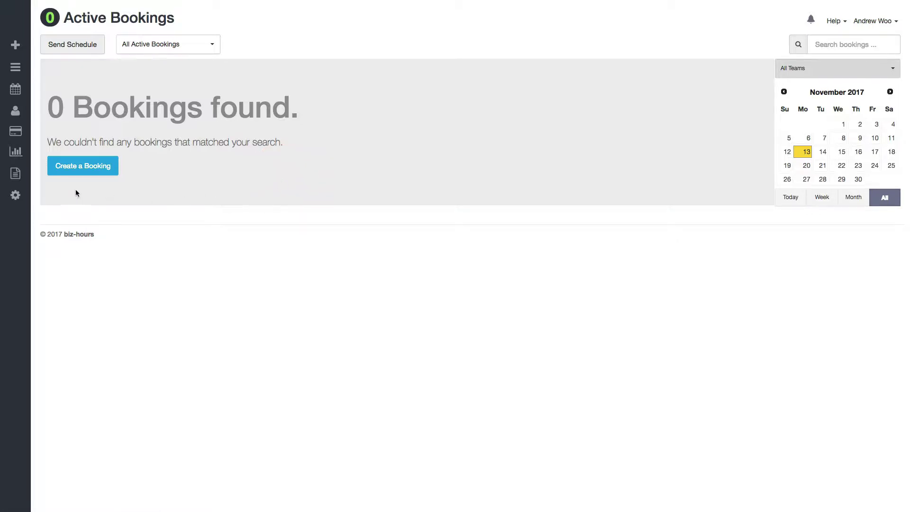
Open the maximum settings for booking spots
left_click(16, 197)
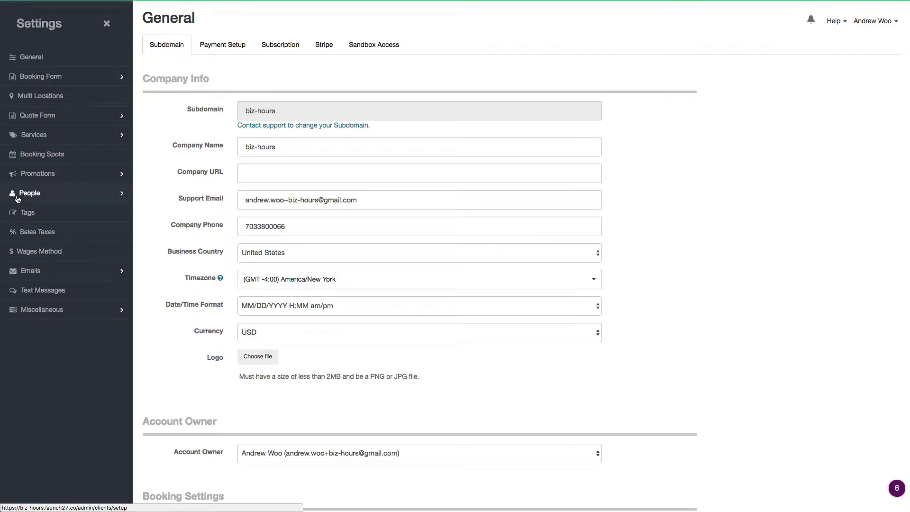
left_click(43, 156)
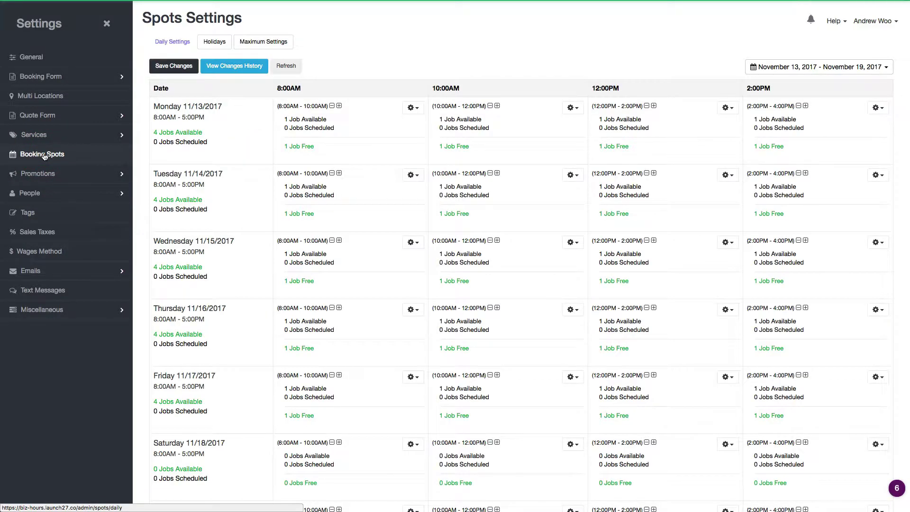
left_click(259, 43)
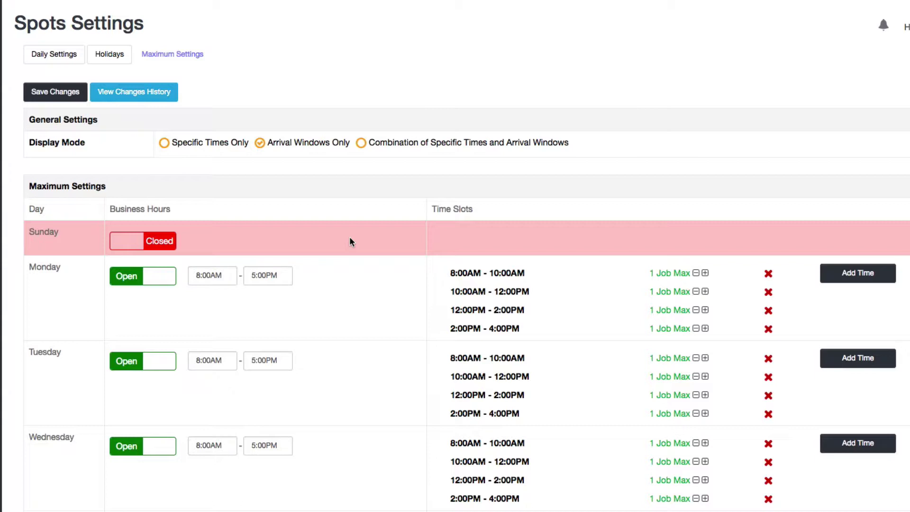
Examine Monday's opening and closing time options and the business hours of the other weekdays without changing them
scroll(349, 237, "down", 1)
left_click(213, 251)
left_click(265, 250)
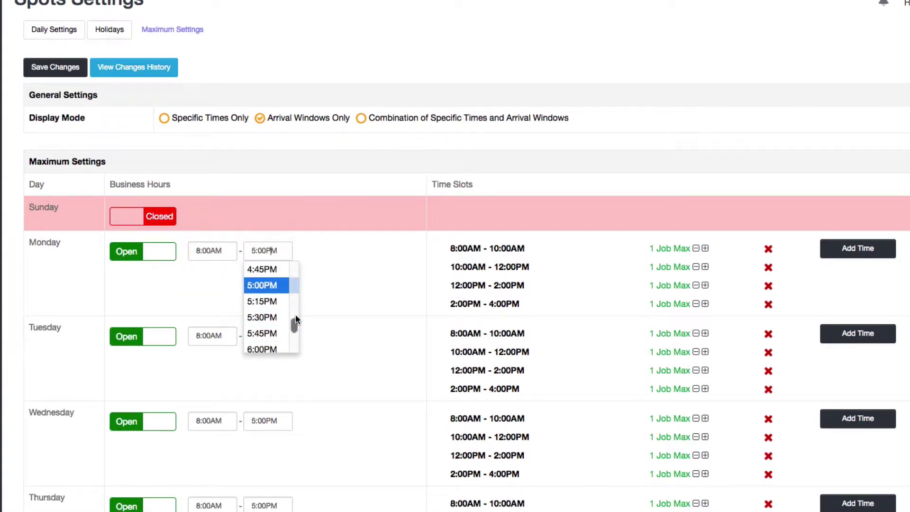
left_click(325, 299)
scroll(328, 296, "down", 3)
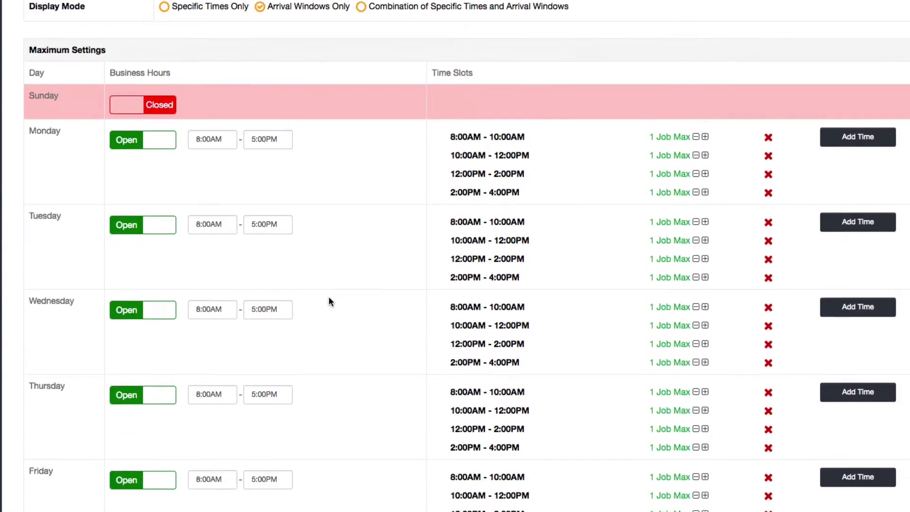
scroll(328, 299, "up", 3)
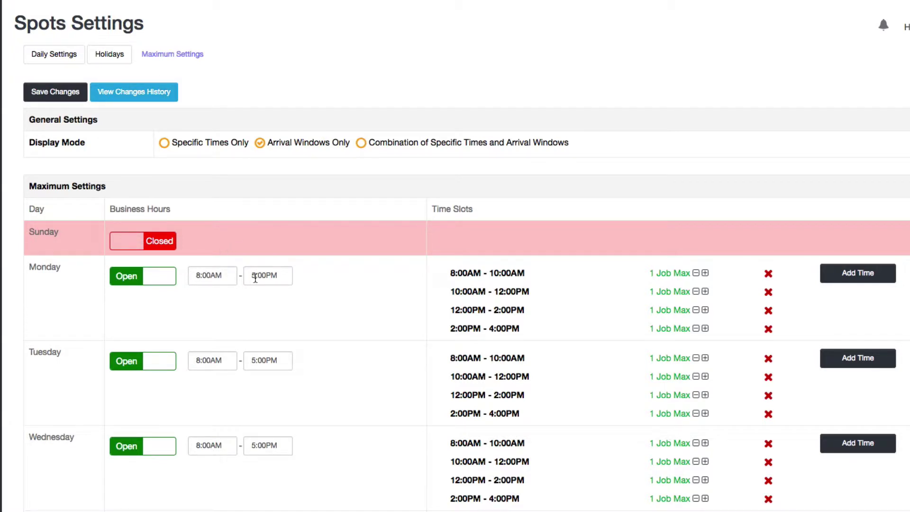
scroll(183, 308, "down", 6)
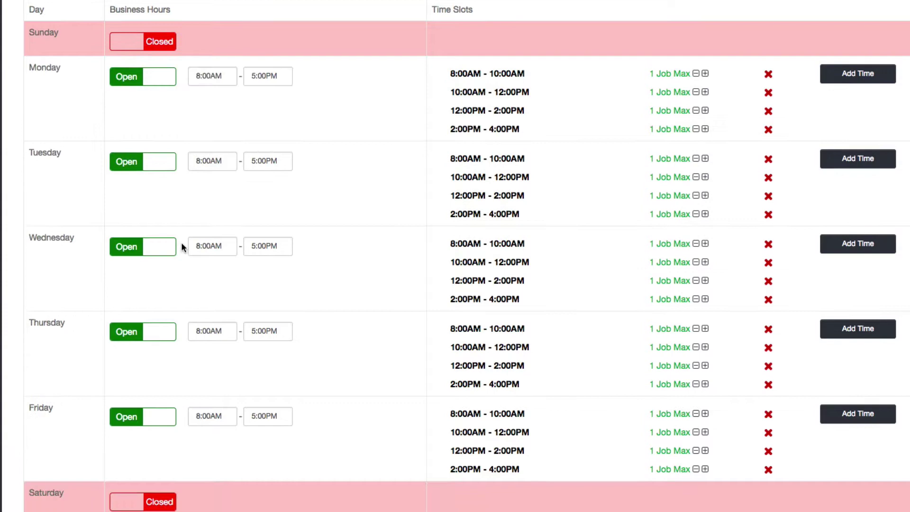
Mark Saturday as open with a closing time of 1:00PM and save the changes
left_click(132, 412)
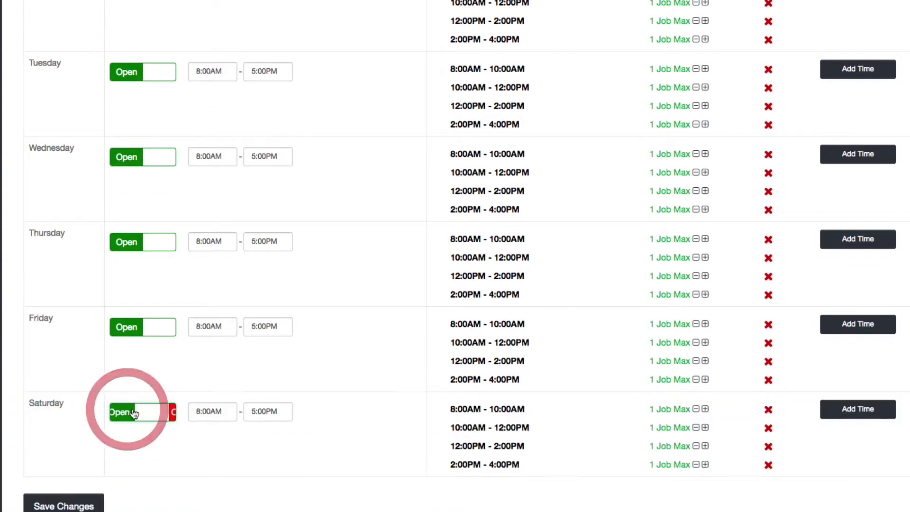
left_click(265, 412)
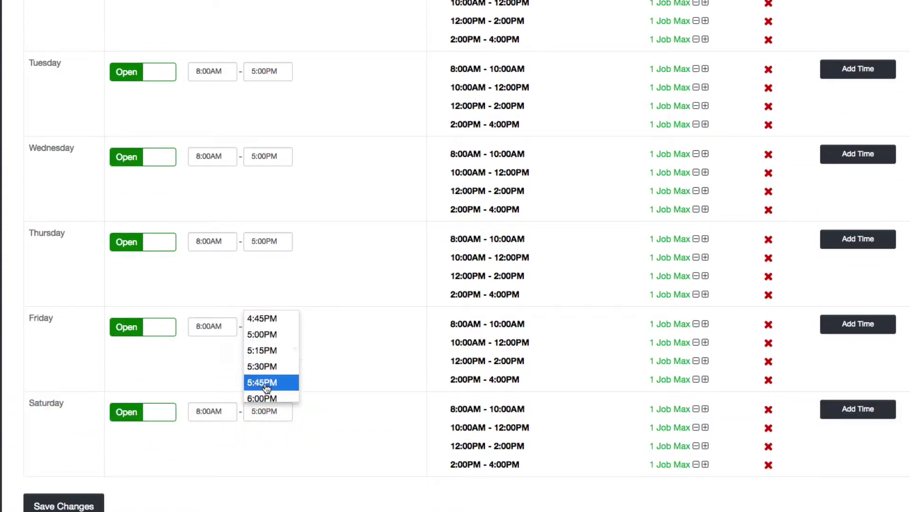
left_click(252, 411)
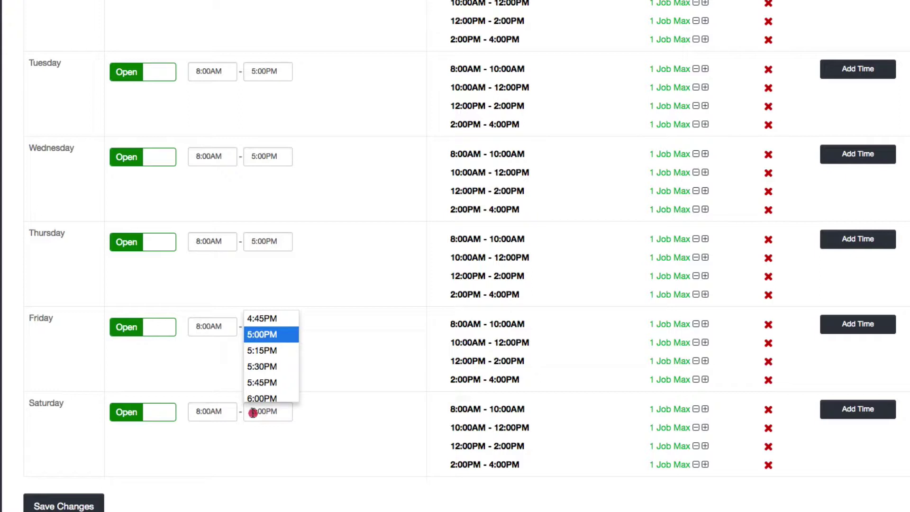
key("BackSpace")
type("1")
left_click(264, 444)
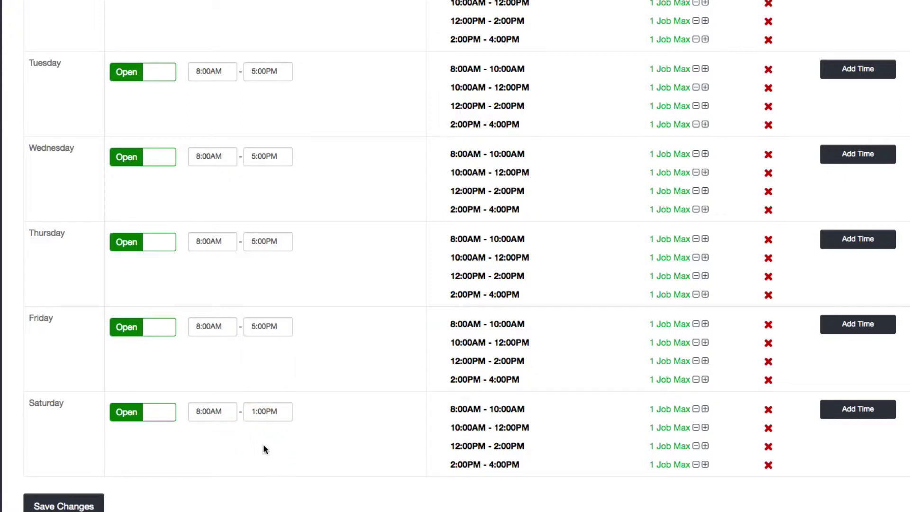
left_click(56, 504)
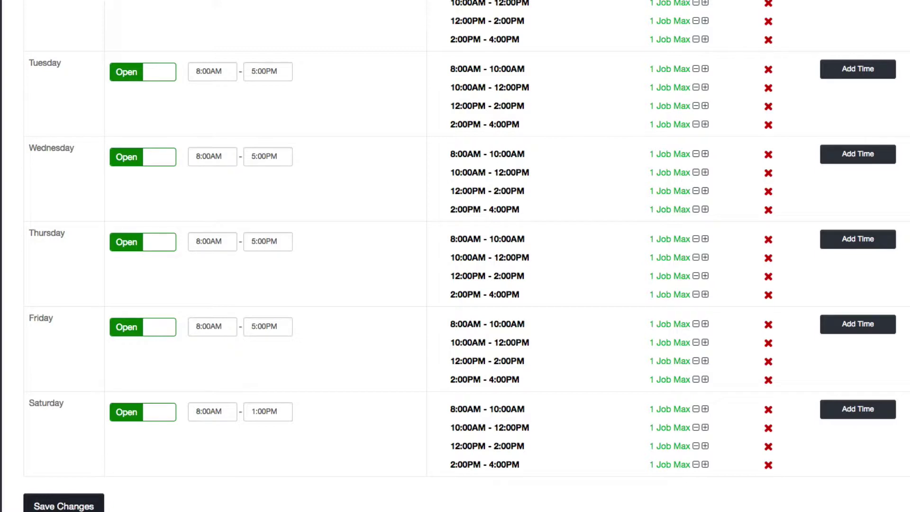
Compare Saturday's 2:00PM - 4:00PM time slot with that day's opening and closing times
scroll(372, 393, "down", 2)
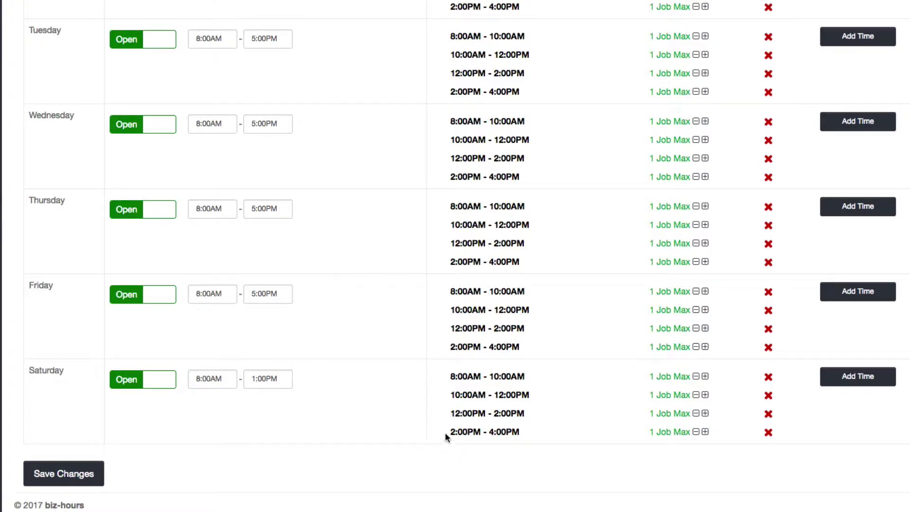
left_click_drag(446, 432, 520, 432)
left_click(520, 432)
left_click(198, 379)
left_click(286, 380)
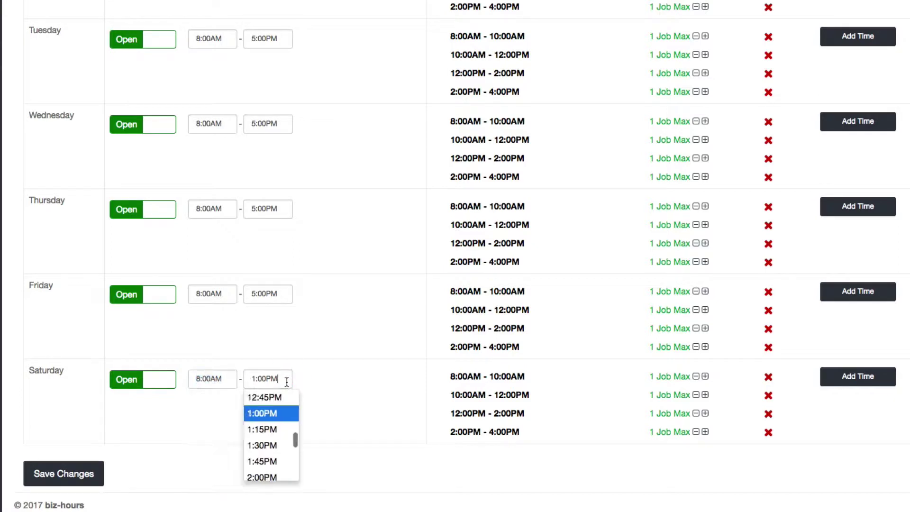
left_click(325, 382)
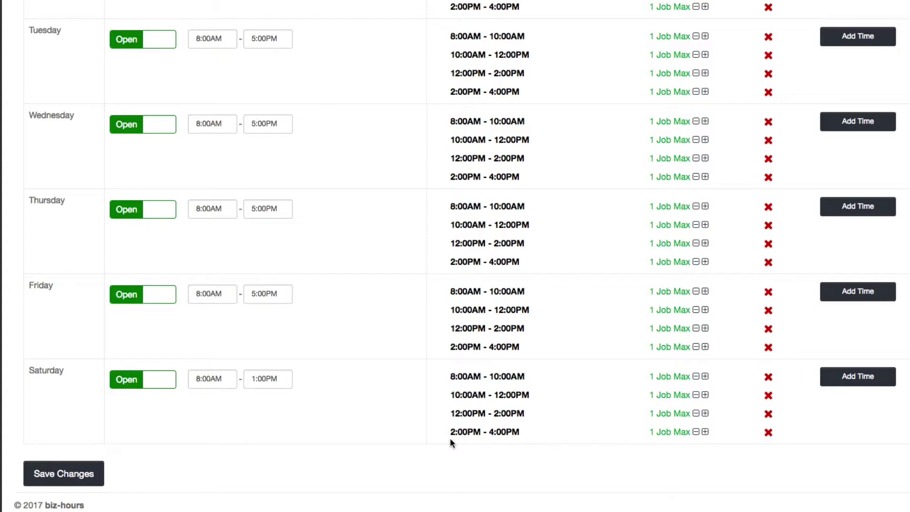
scroll(450, 437, "up", 4)
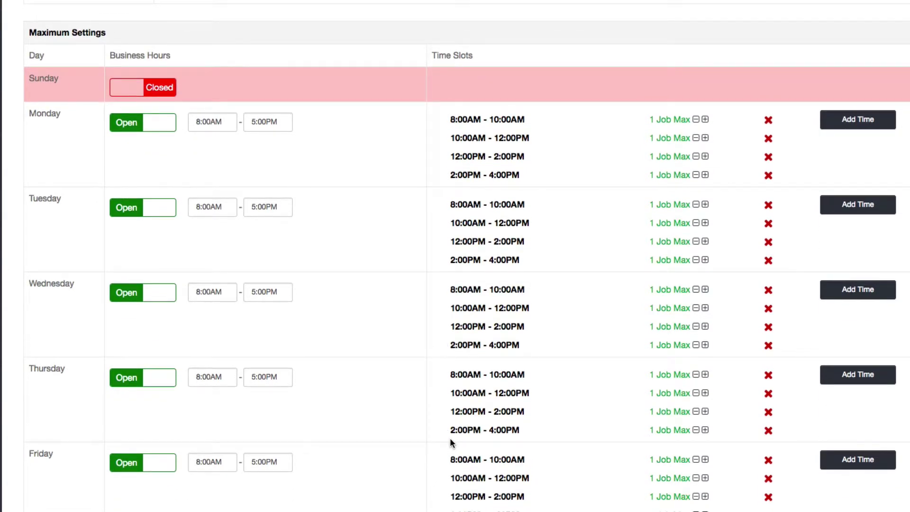
scroll(451, 437, "up", 2)
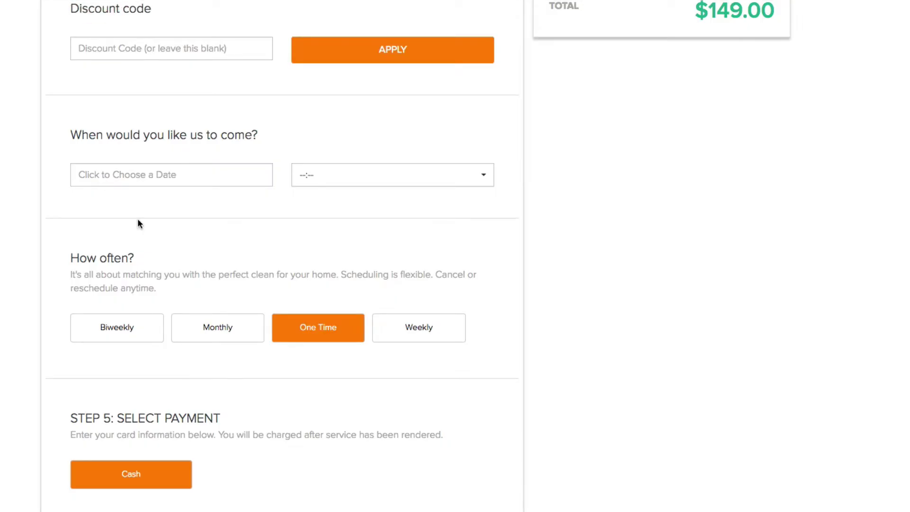
On the customer booking form, choose Saturday 11/18/2017 and check which arrival windows are offered
left_click(132, 175)
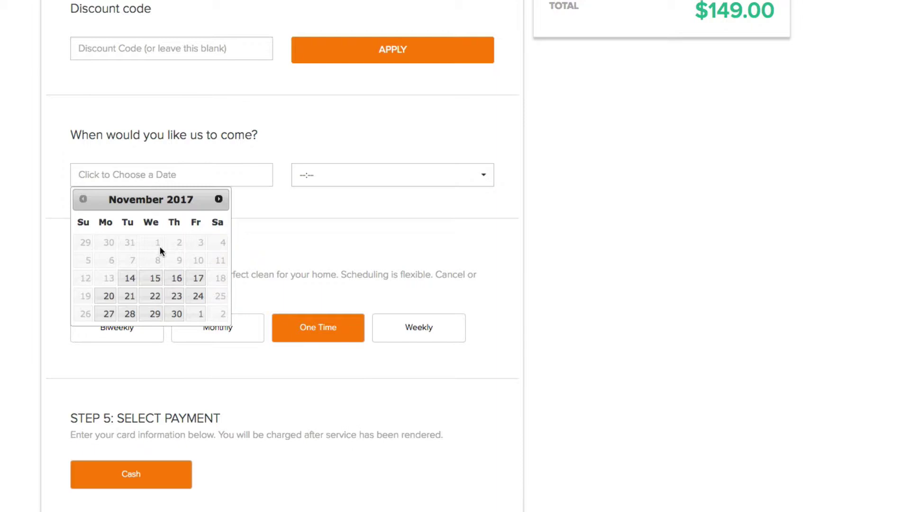
left_click(263, 243)
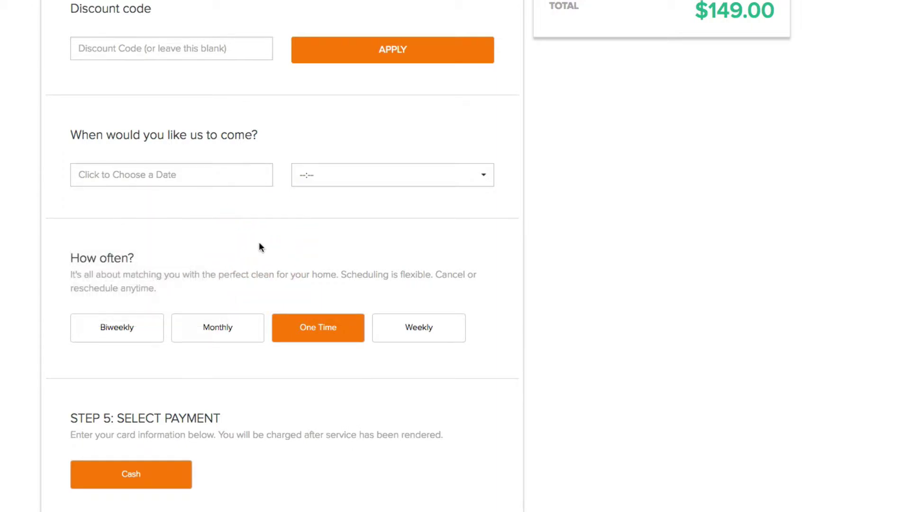
left_click(146, 178)
left_click(215, 198)
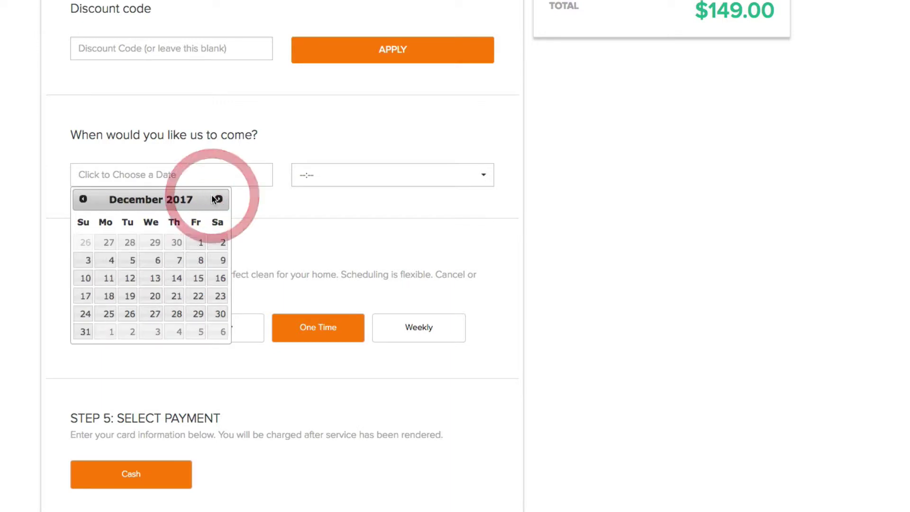
left_click(80, 199)
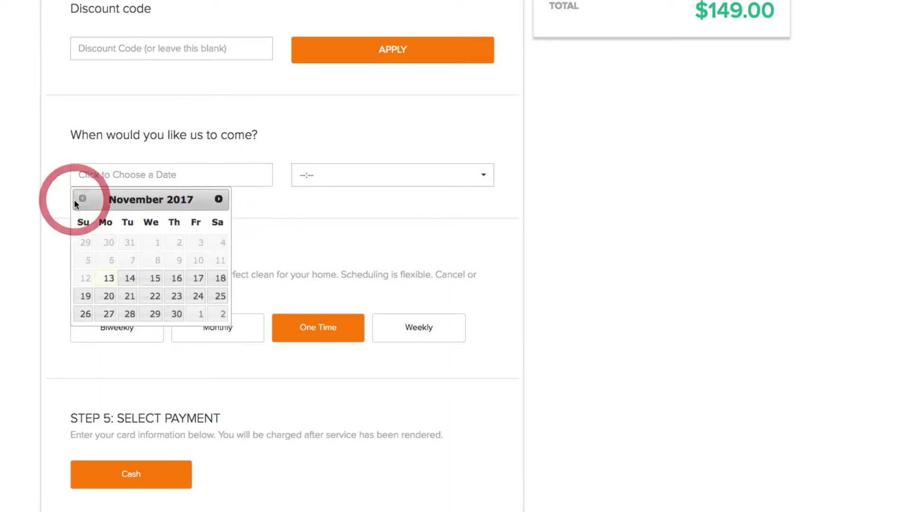
left_click(220, 279)
left_click(368, 177)
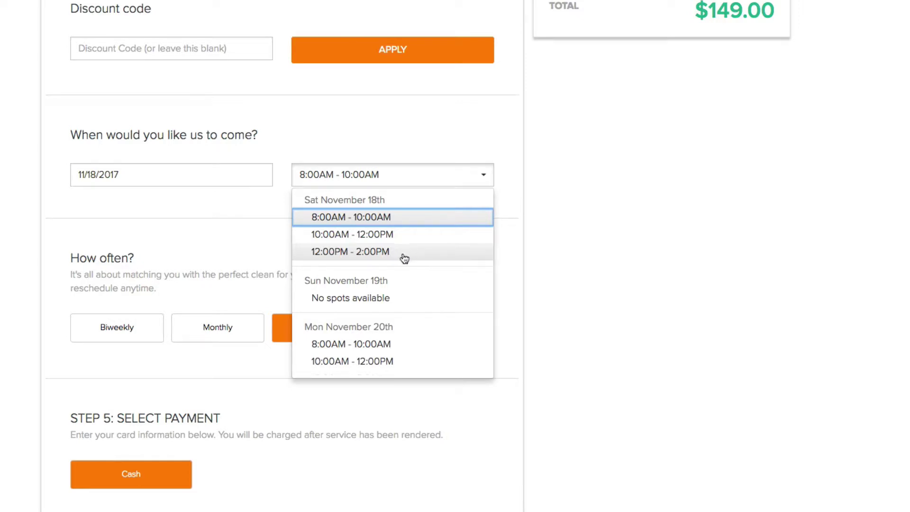
left_click(147, 109)
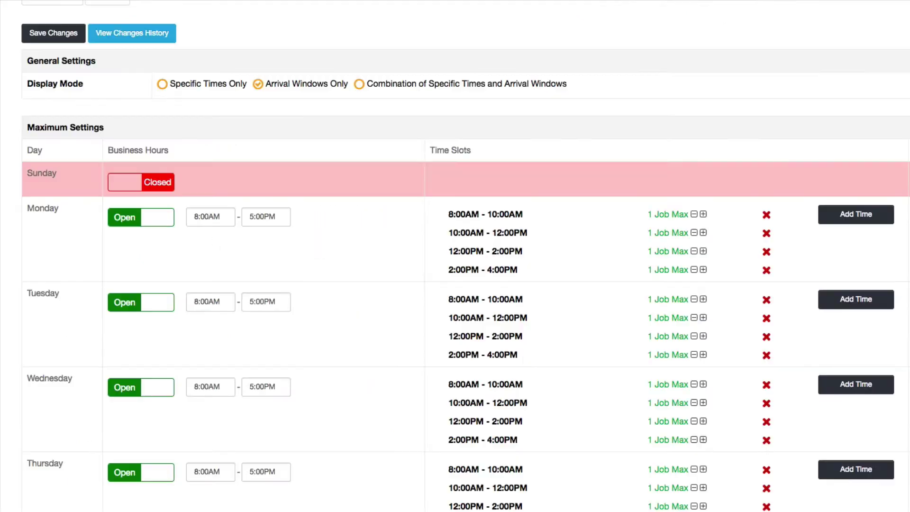
In the daily spots settings, set the opening time for Wednesday 11/15/2017 to 10:00AM
scroll(207, 163, "down", 3)
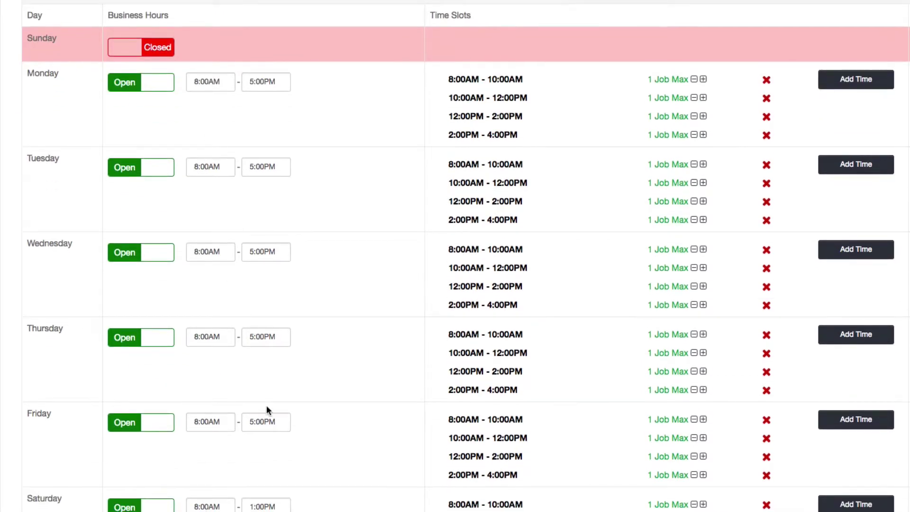
scroll(269, 480, "up", 3)
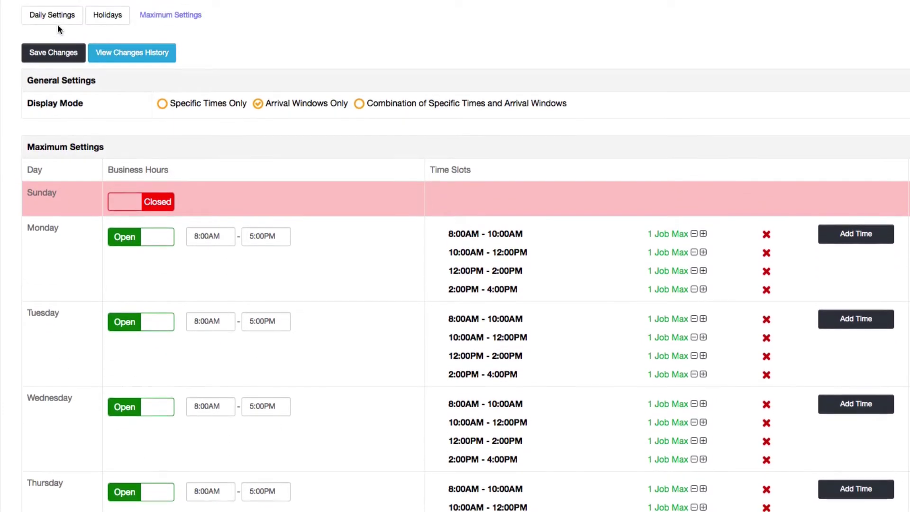
scroll(58, 24, "up", 1)
left_click(57, 55)
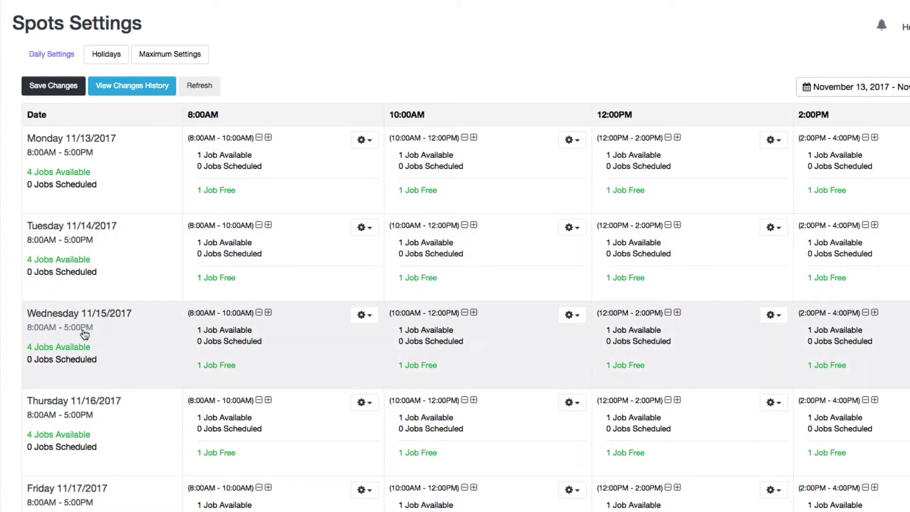
left_click(83, 329)
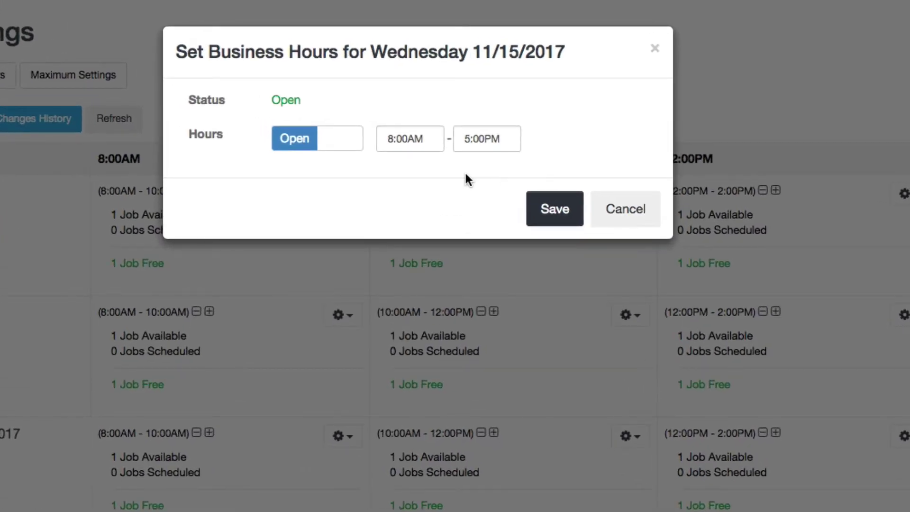
left_click(411, 139)
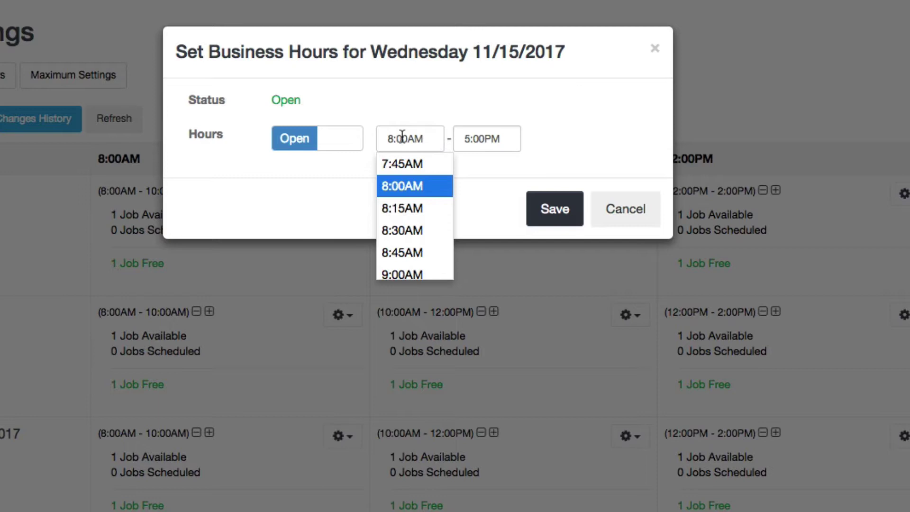
scroll(406, 249, "down", 2)
scroll(407, 249, "down", 3)
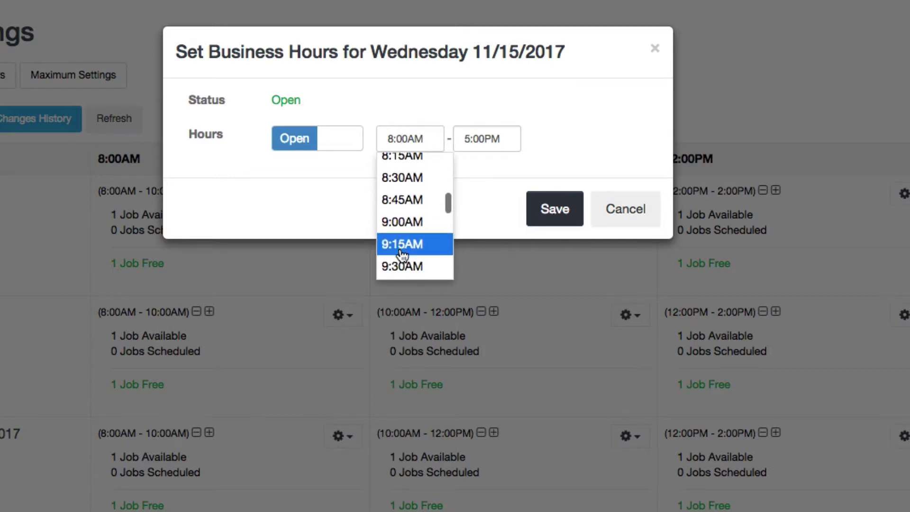
left_click(394, 257)
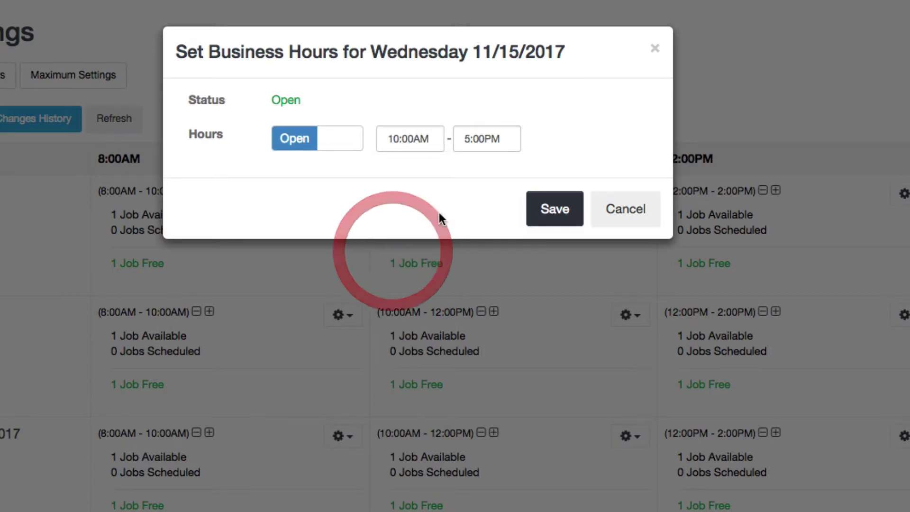
Set the closing time for Wednesday 11/15/2017 to 2:00PM and save that day's business hours
left_click(472, 138)
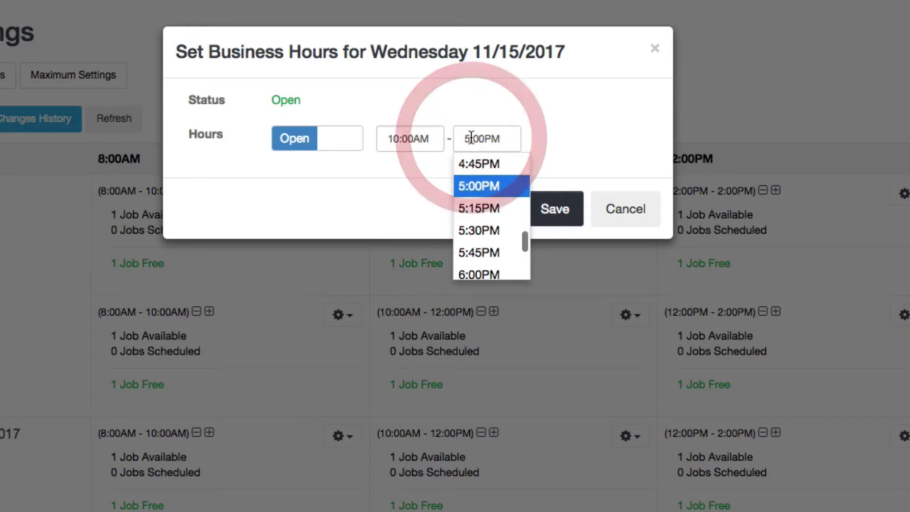
scroll(471, 218, "up", 2)
scroll(471, 221, "up", 5)
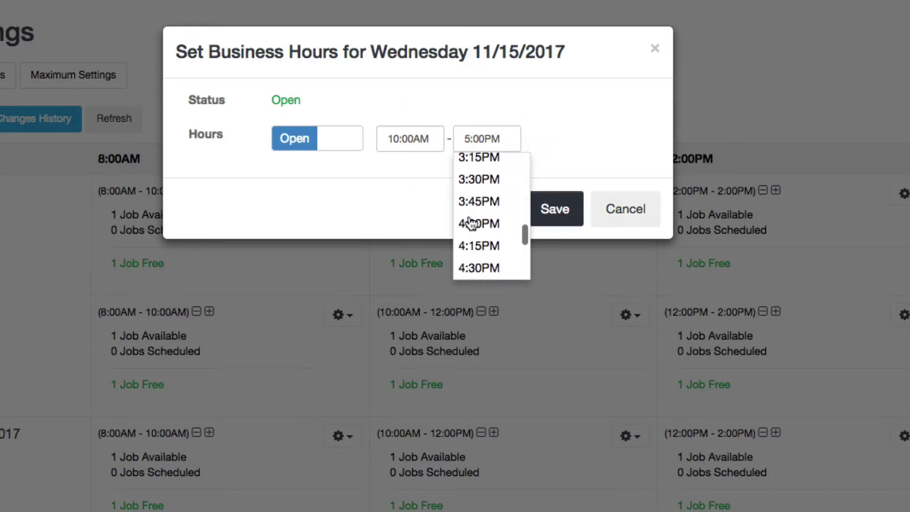
scroll(471, 209, "up", 1)
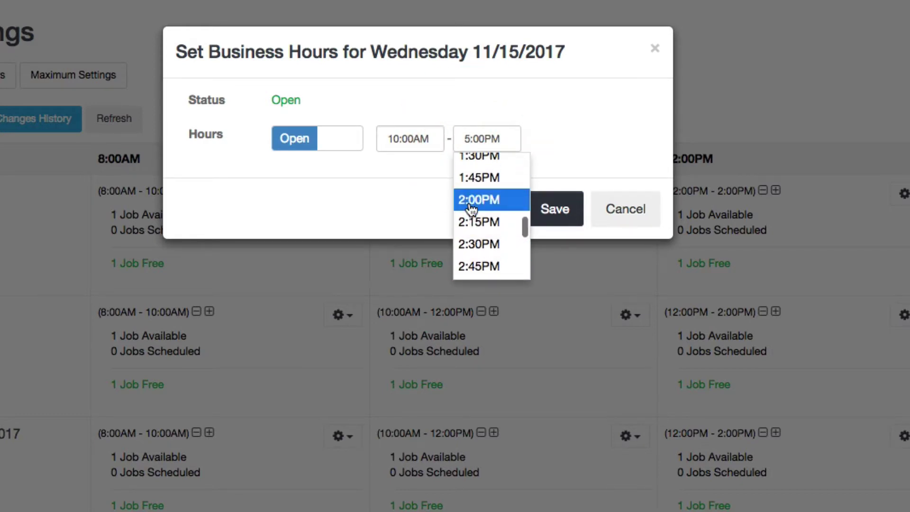
left_click(468, 200)
left_click(560, 217)
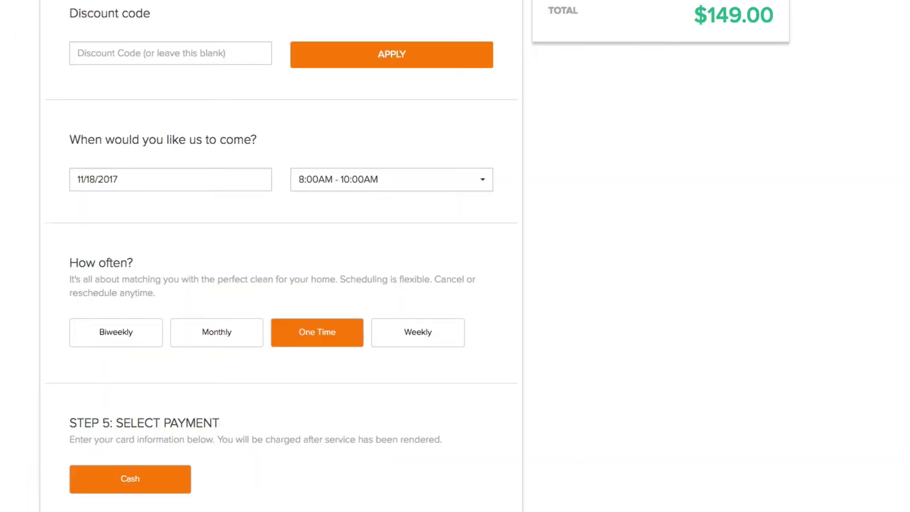
On the customer booking form, choose Wednesday 11/15/2017 and check which arrival windows are offered
left_click(105, 179)
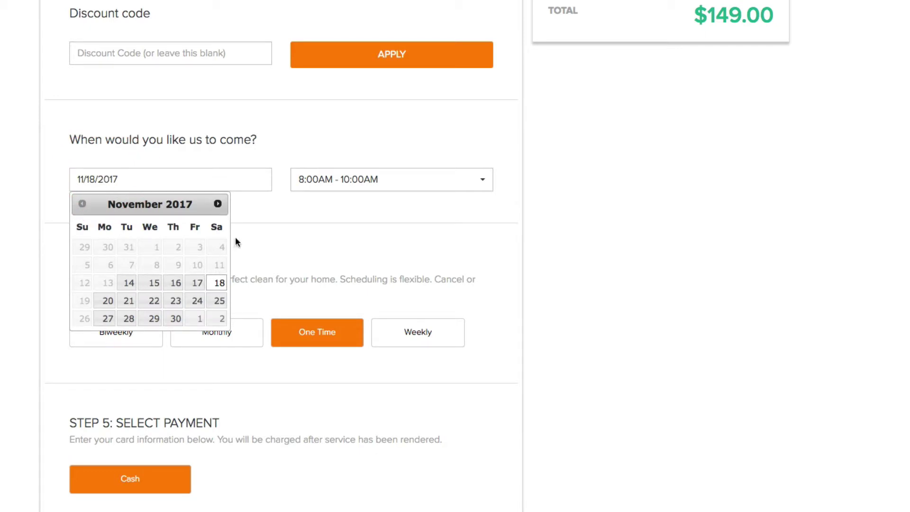
left_click(152, 284)
left_click(372, 176)
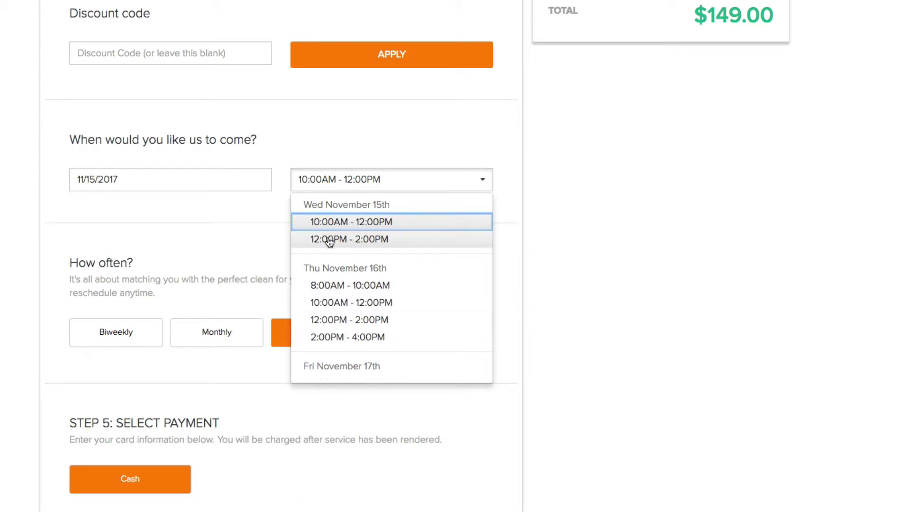
left_click(241, 207)
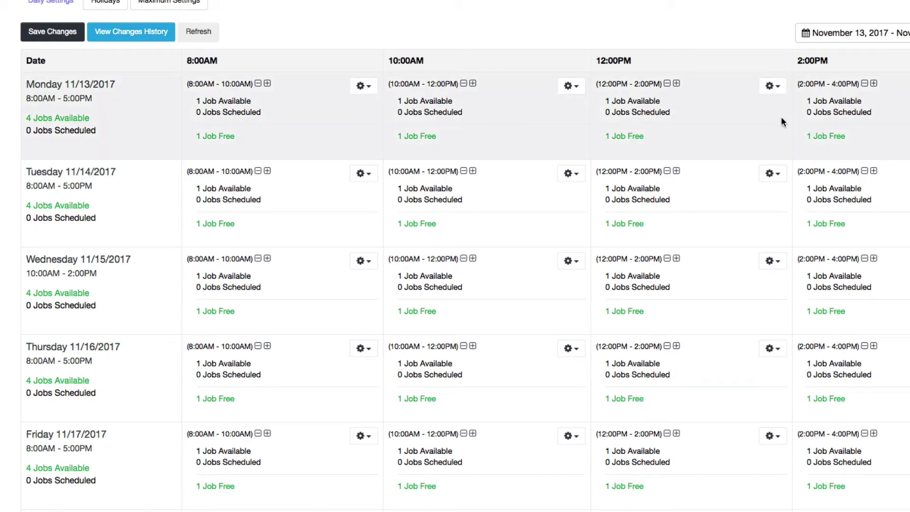
Return to the maximum spots settings and examine Monday's 2:00PM - 4:00PM time slot against its business hours
left_click(168, 6)
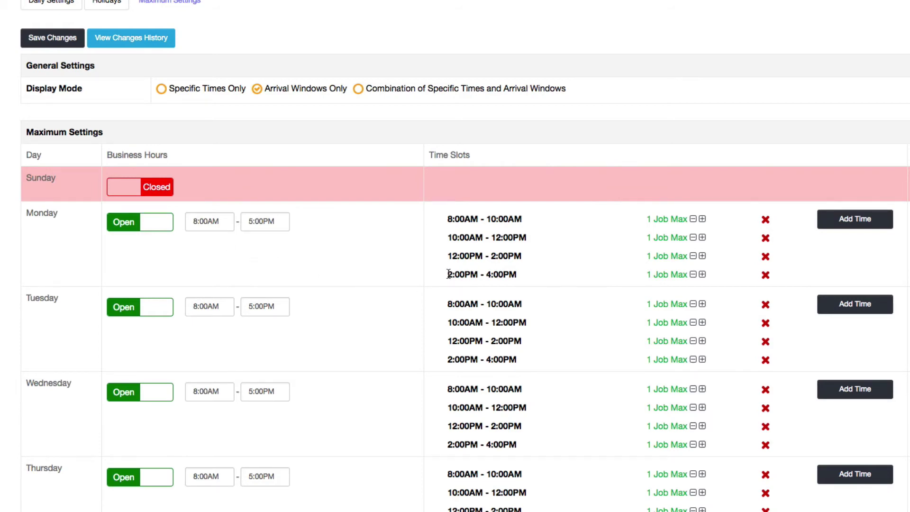
left_click_drag(448, 274, 484, 274)
left_click(443, 275)
left_click_drag(446, 274, 523, 275)
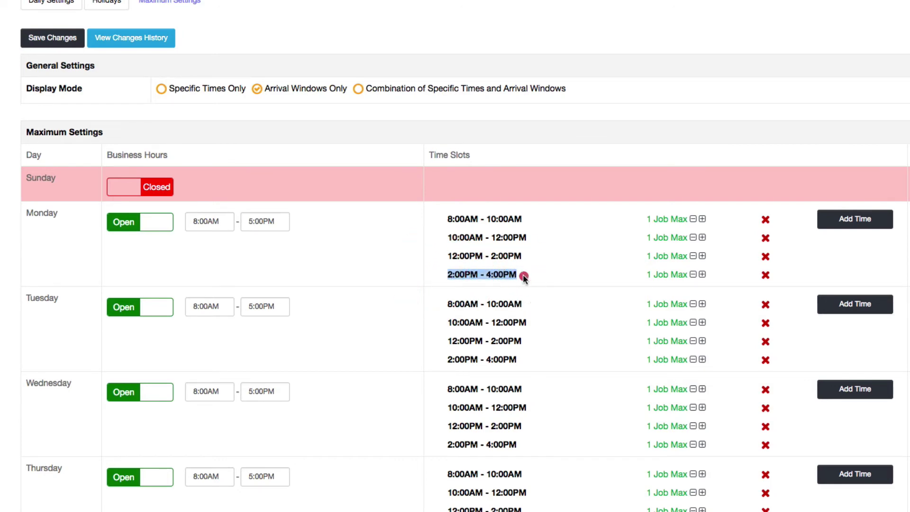
left_click(523, 275)
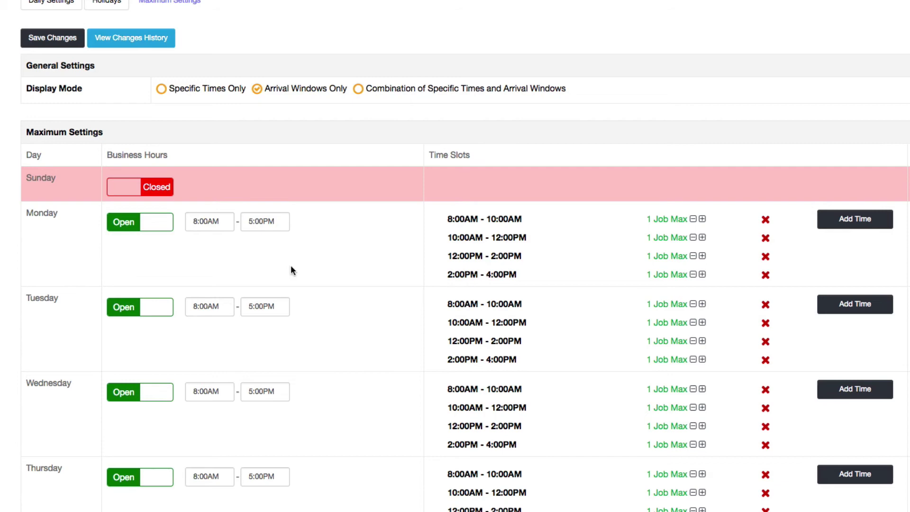